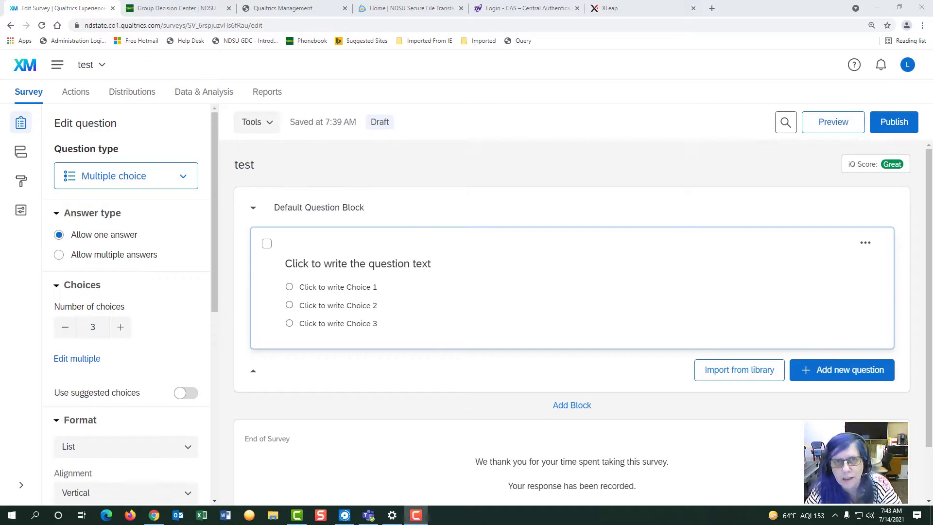
- Open the survey Options and check that the display name is 'Test'
{"action": "left_click", "coordinate": [22, 212]}
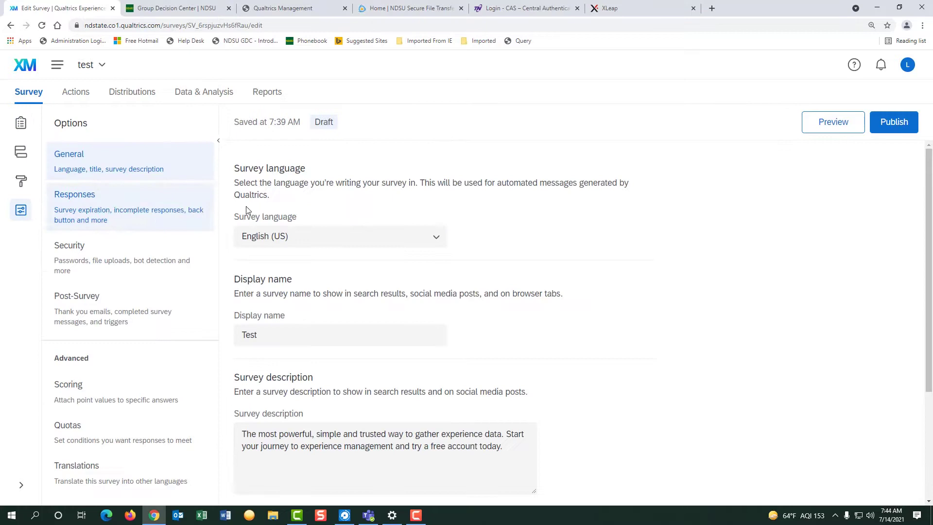
{"action": "scroll", "coordinate": [365, 250], "scroll_direction": "down", "scroll_amount": 1}
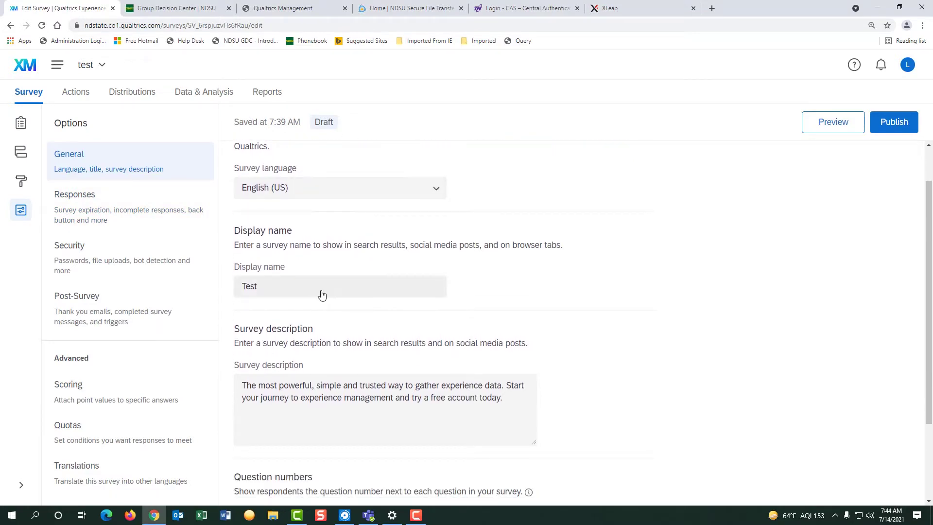
{"action": "left_click", "coordinate": [320, 287]}
{"action": "double_click", "coordinate": [321, 286]}
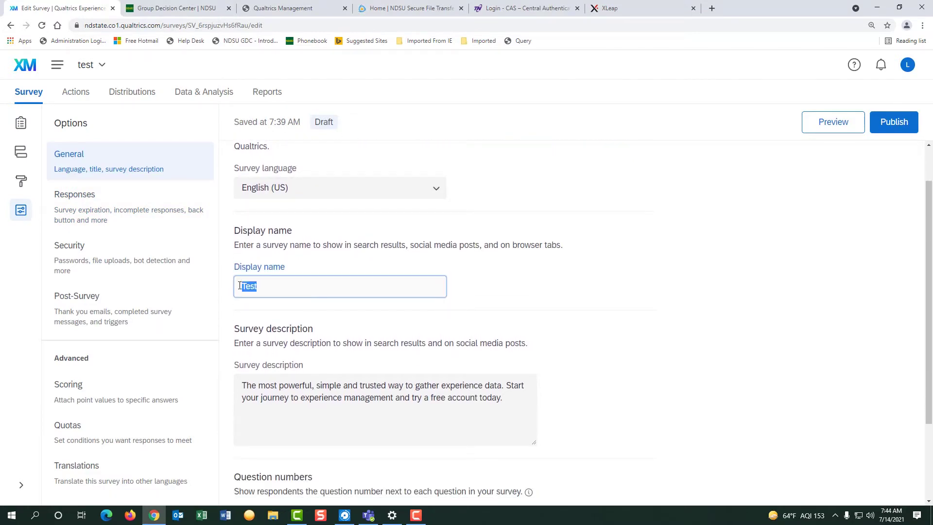
{"action": "key", "text": "Right"}
{"action": "scroll", "coordinate": [302, 319], "scroll_direction": "down", "scroll_amount": 2}
- In Responses settings, switch availability to 'Set specific start and expiration date'
{"action": "left_click", "coordinate": [147, 225]}
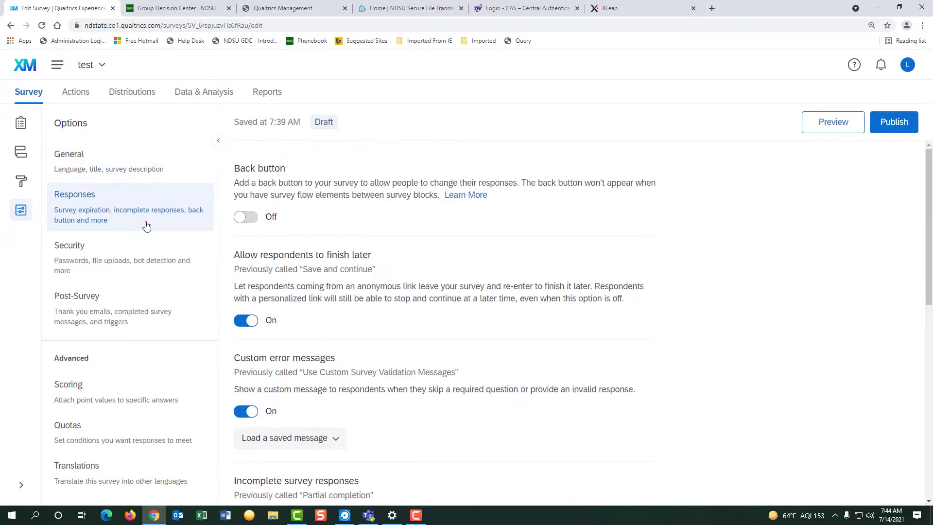
{"action": "scroll", "coordinate": [384, 371], "scroll_direction": "down", "scroll_amount": 8}
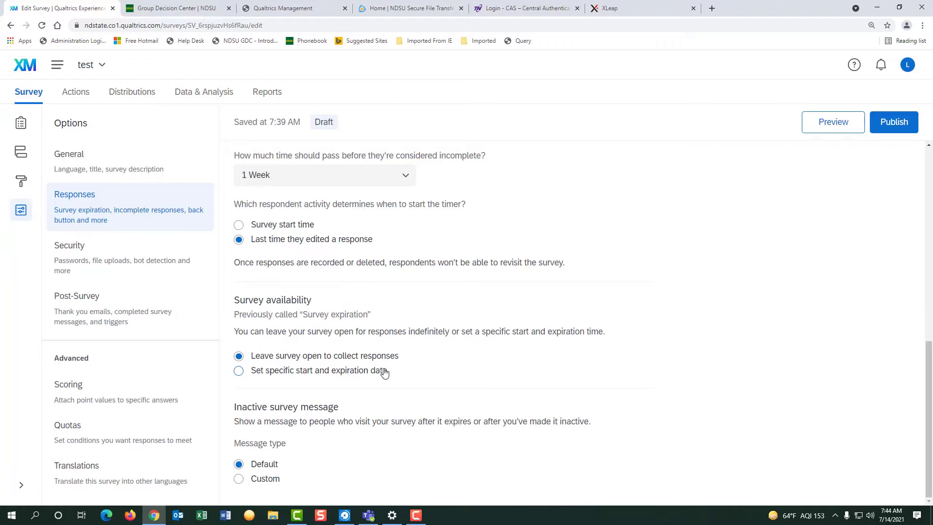
{"action": "left_click", "coordinate": [384, 372]}
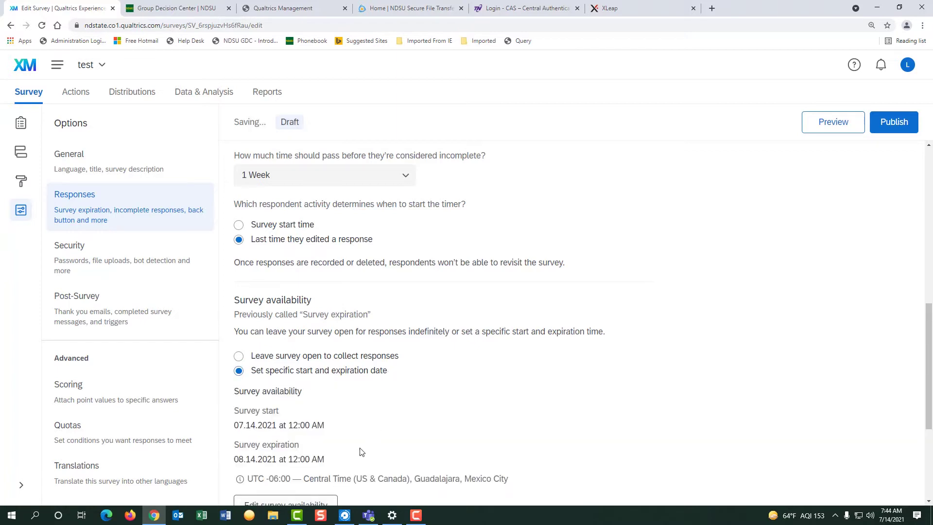
{"action": "scroll", "coordinate": [362, 452], "scroll_direction": "down", "scroll_amount": 1}
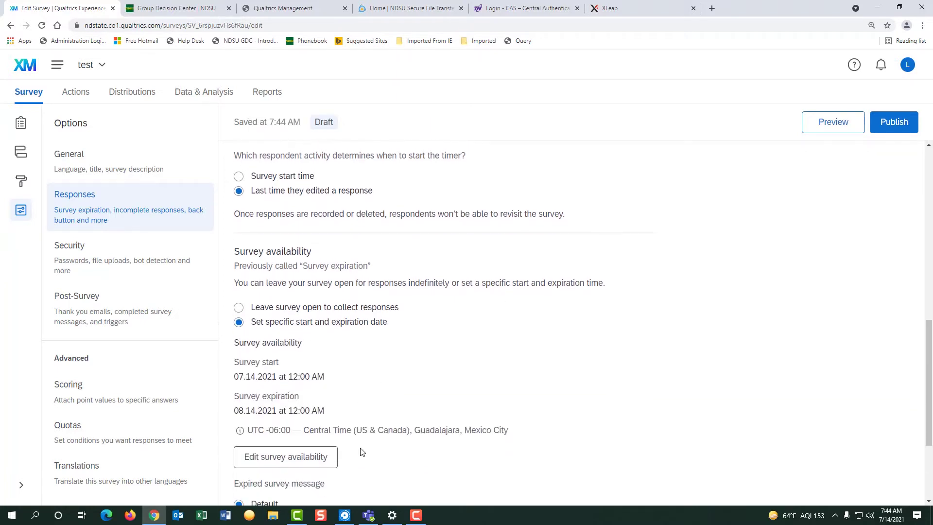
- Save survey availability from 07.14.2021 to 08.14.2021 at 12:00 AM
{"action": "left_click", "coordinate": [300, 461]}
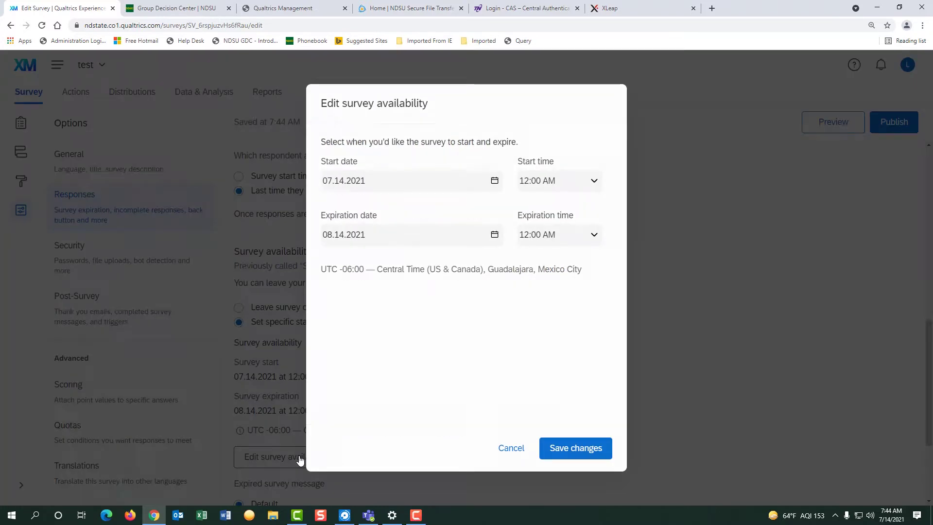
{"action": "left_click", "coordinate": [495, 184]}
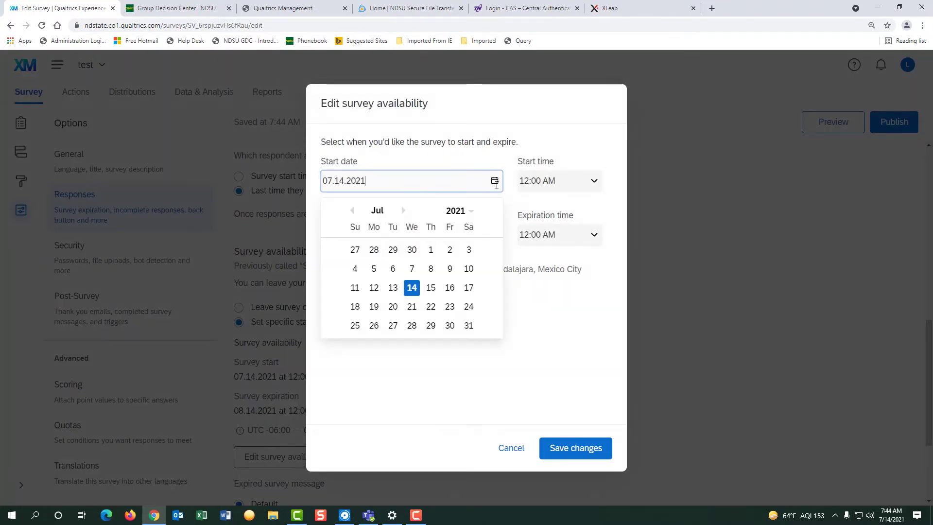
{"action": "left_click", "coordinate": [599, 310]}
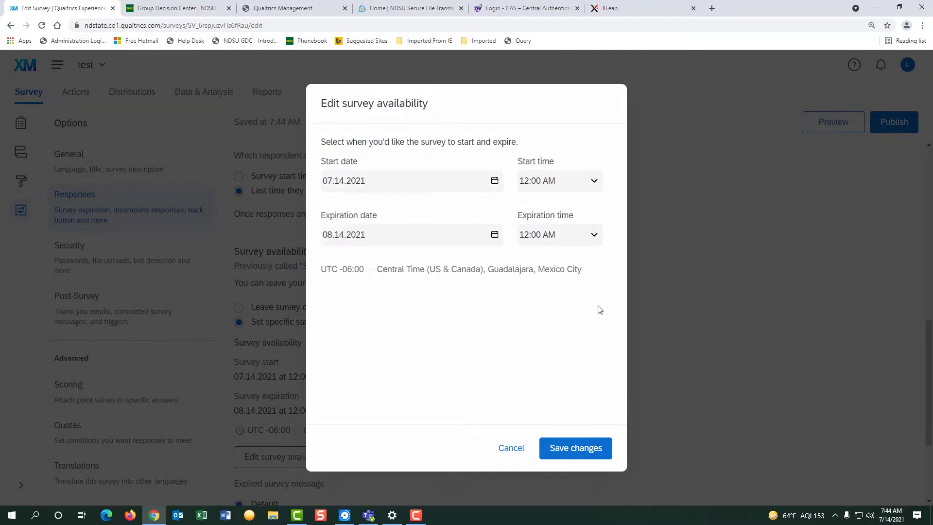
{"action": "left_click", "coordinate": [599, 450]}
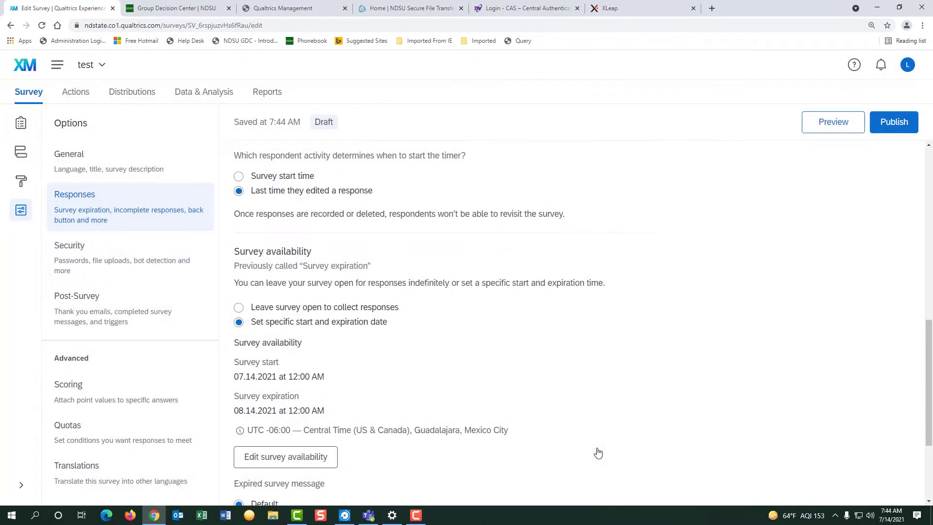
- In Security options, toggle Prevent multiple submissions and Anonymize responses off and back on
{"action": "left_click", "coordinate": [134, 261]}
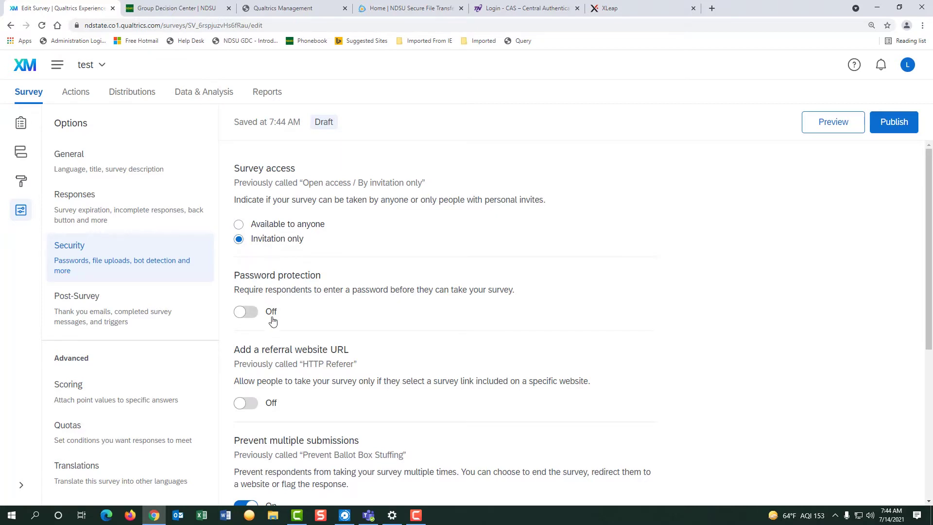
{"action": "scroll", "coordinate": [267, 410], "scroll_direction": "down", "scroll_amount": 2}
{"action": "left_click", "coordinate": [258, 414]}
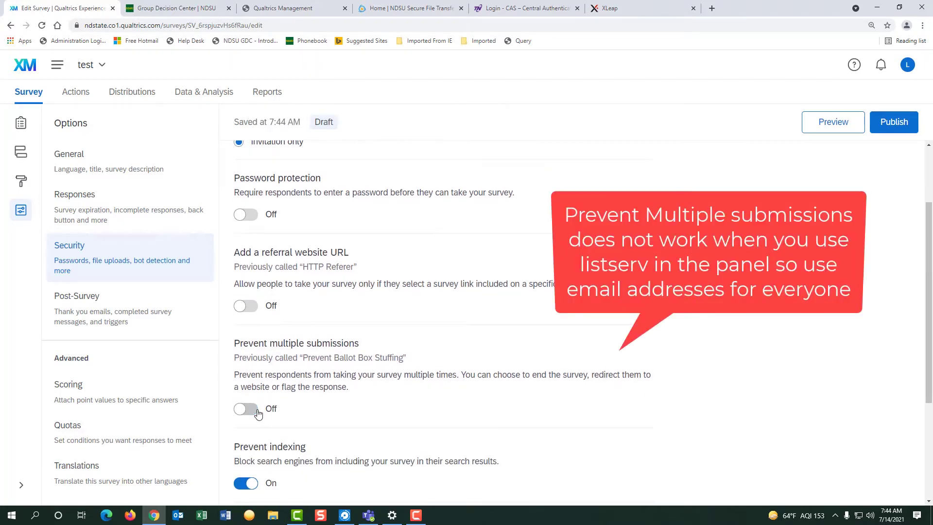
{"action": "left_click", "coordinate": [258, 413]}
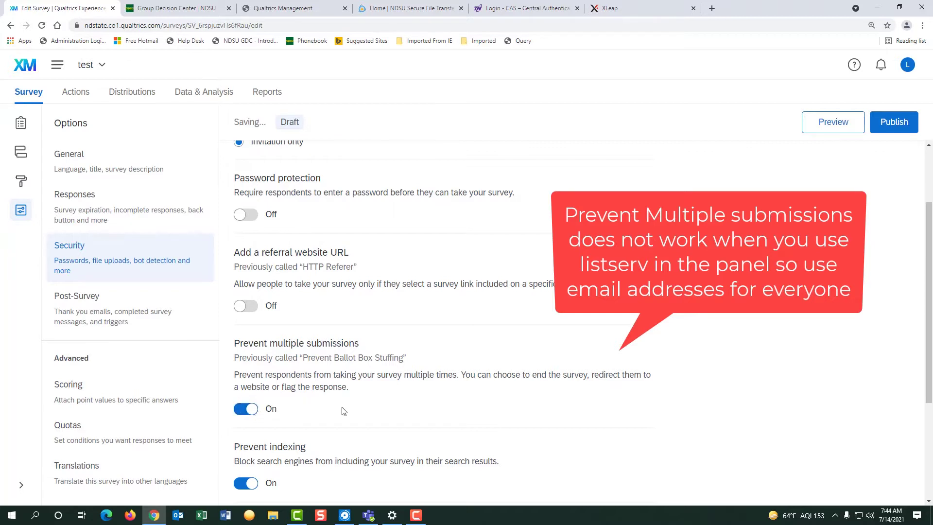
{"action": "scroll", "coordinate": [343, 411], "scroll_direction": "down", "scroll_amount": 4}
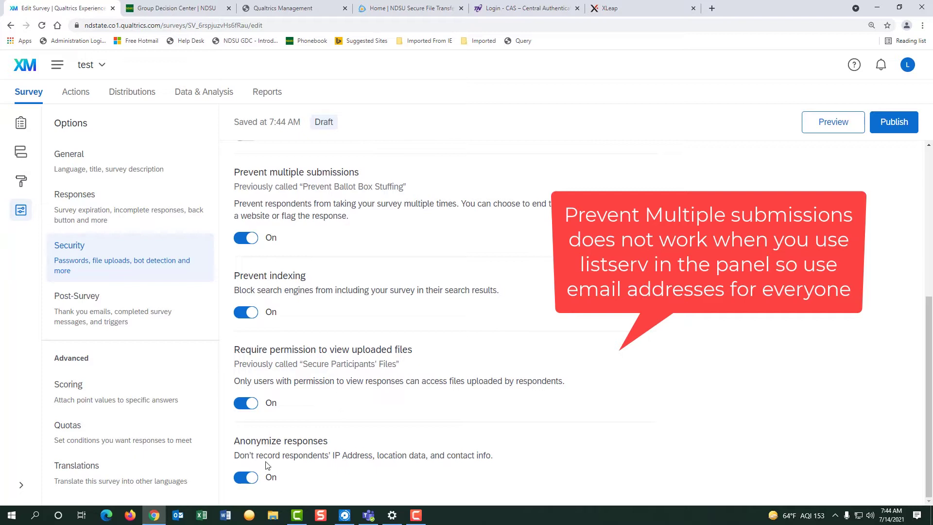
{"action": "left_click", "coordinate": [251, 476]}
{"action": "left_click", "coordinate": [252, 476]}
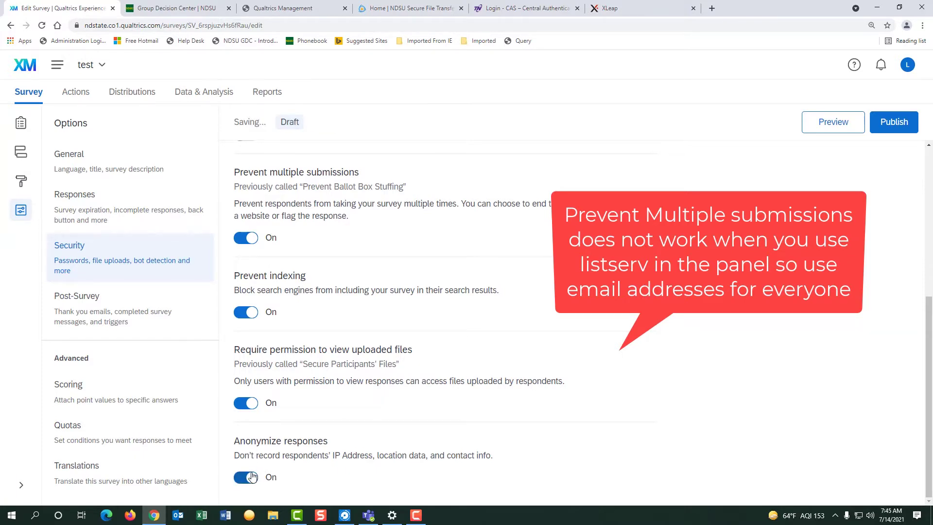
- Go to Distributions > Emails, start a Compose Email, then cancel it unsent
{"action": "left_click", "coordinate": [151, 98]}
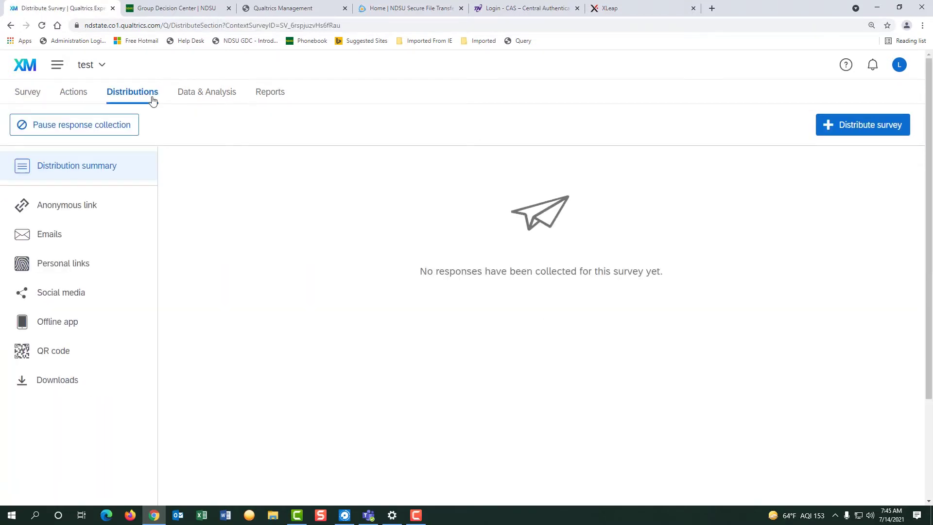
{"action": "left_click", "coordinate": [116, 235]}
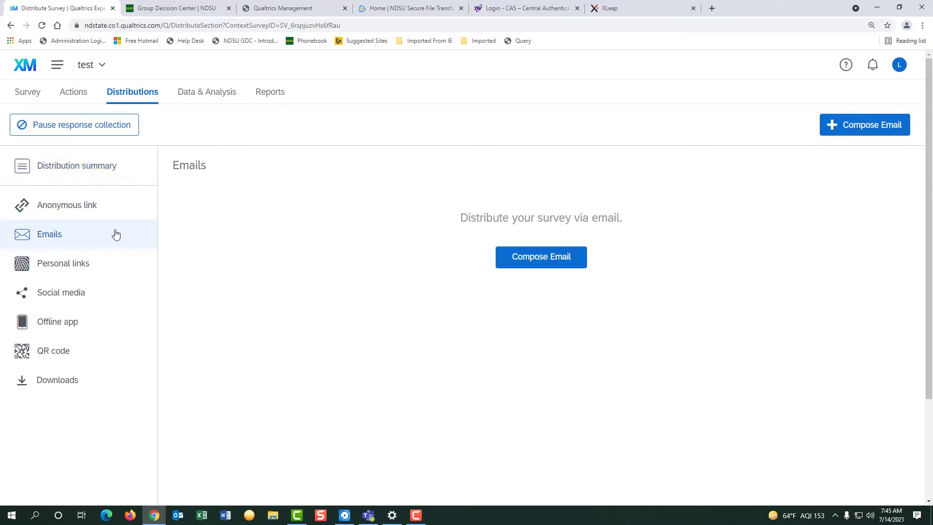
{"action": "left_click", "coordinate": [559, 260]}
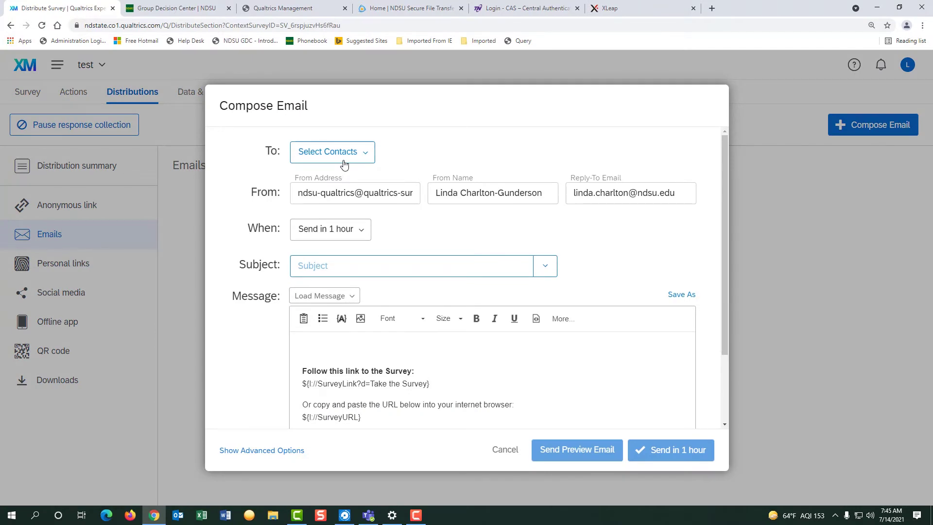
{"action": "left_click", "coordinate": [505, 450]}
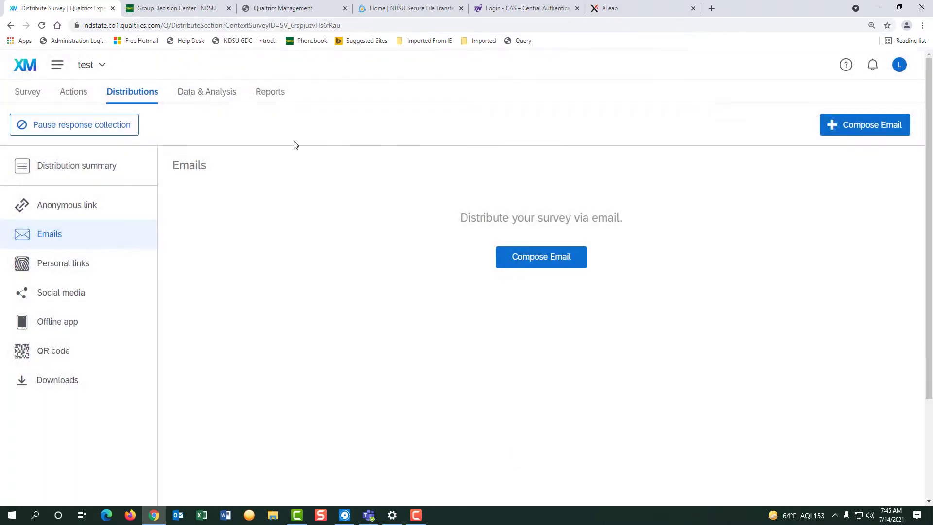
- Go to Contacts from the main menu and start a contact list named 'test'
{"action": "left_click", "coordinate": [57, 68]}
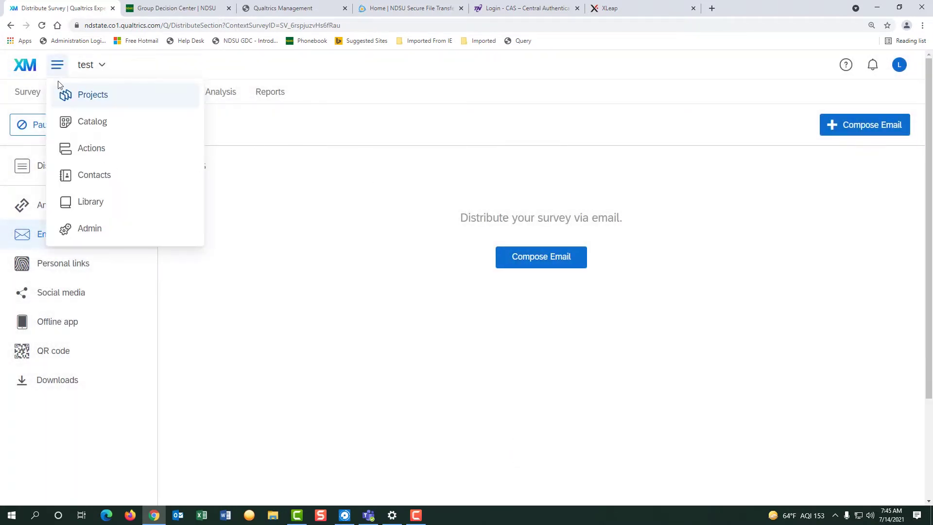
{"action": "left_click", "coordinate": [69, 188]}
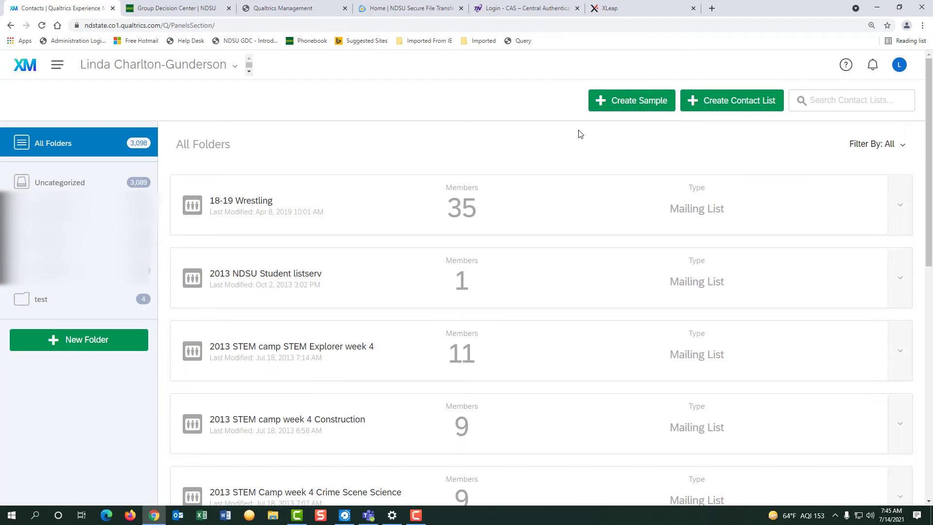
{"action": "left_click", "coordinate": [693, 108]}
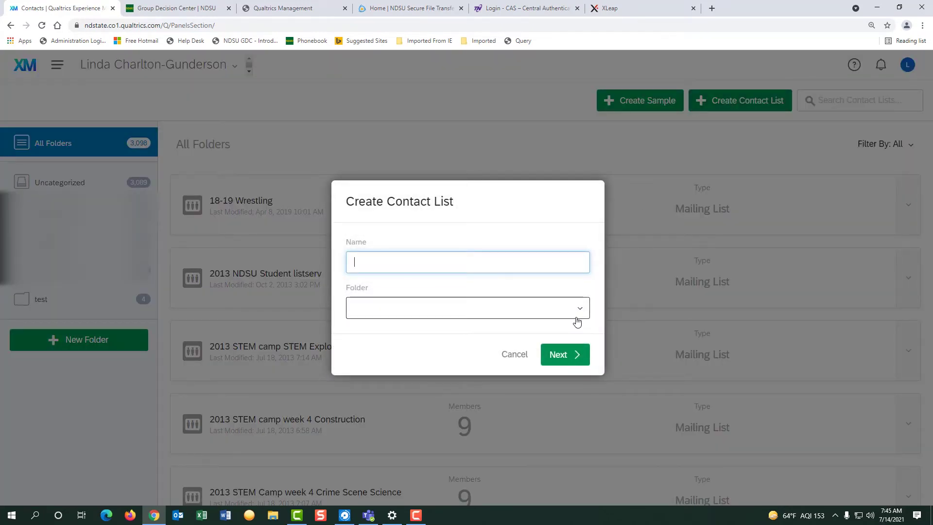
{"action": "type", "text": "test"}
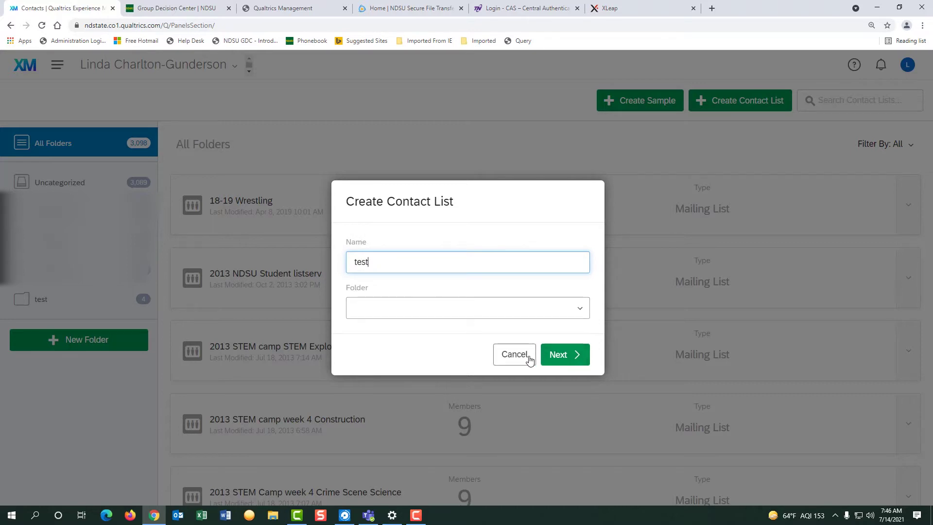
- Continue to Add Contacts, choose Add Manually, and try pasting into the first Email cell
{"action": "left_click", "coordinate": [559, 355]}
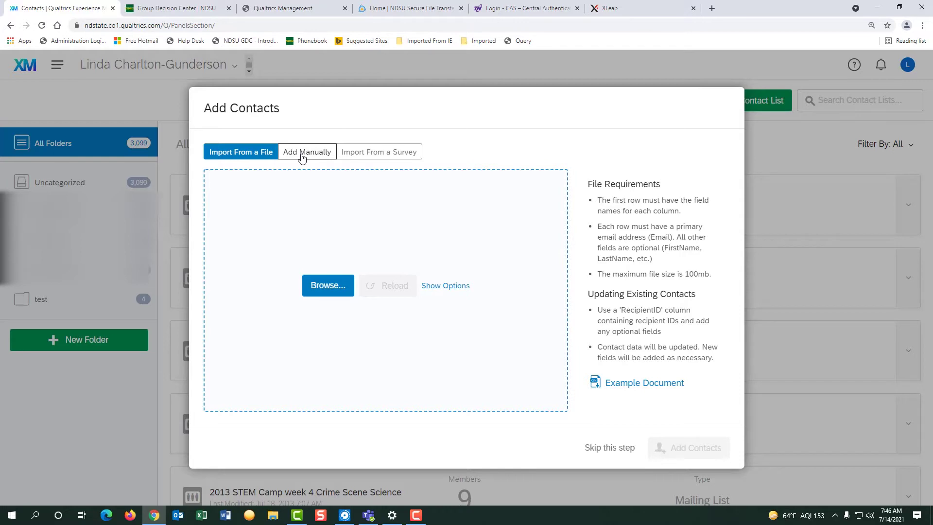
{"action": "left_click", "coordinate": [301, 153]}
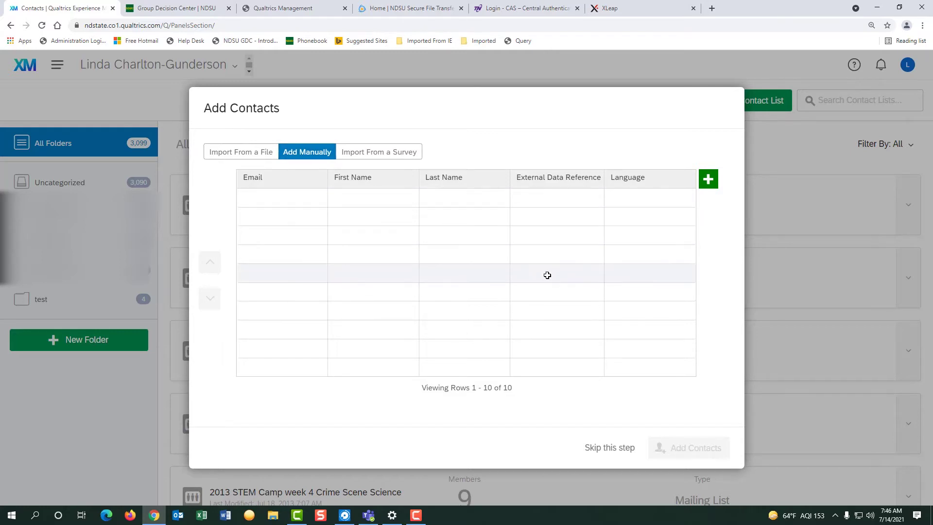
{"action": "left_click", "coordinate": [289, 195]}
{"action": "right_click", "coordinate": [289, 195]}
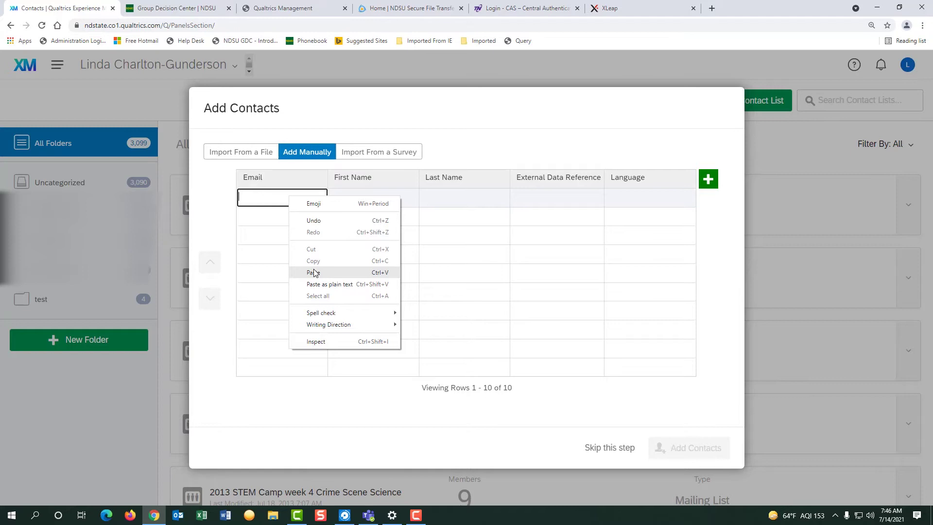
{"action": "left_click", "coordinate": [525, 275]}
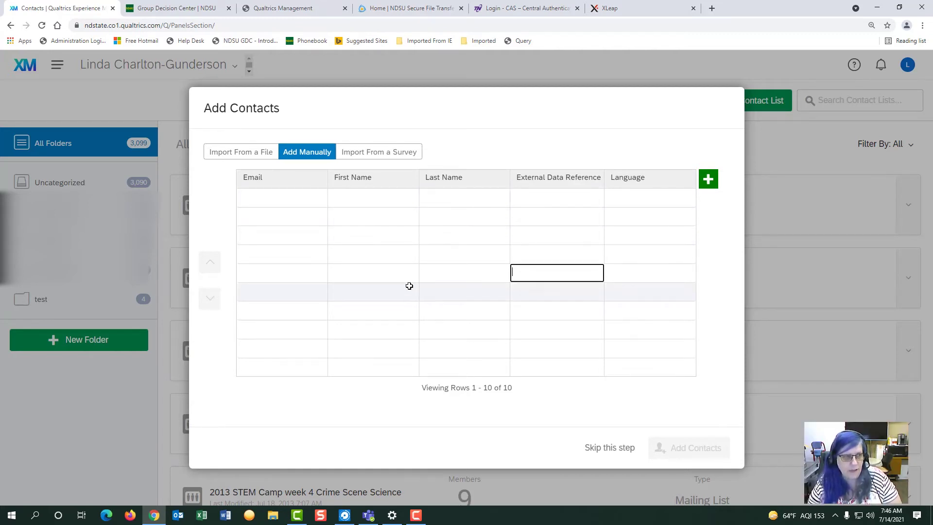
{"action": "right_click", "coordinate": [302, 194]}
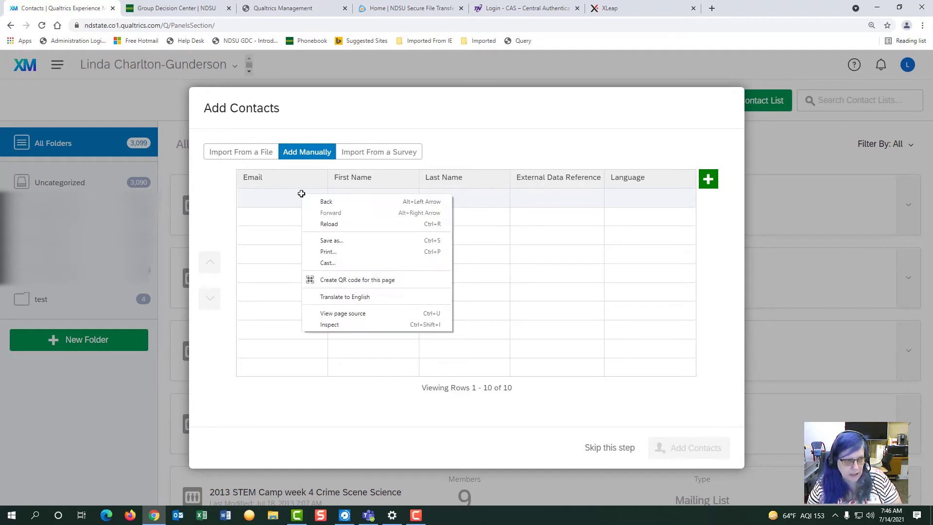
{"action": "key", "text": "Escape"}
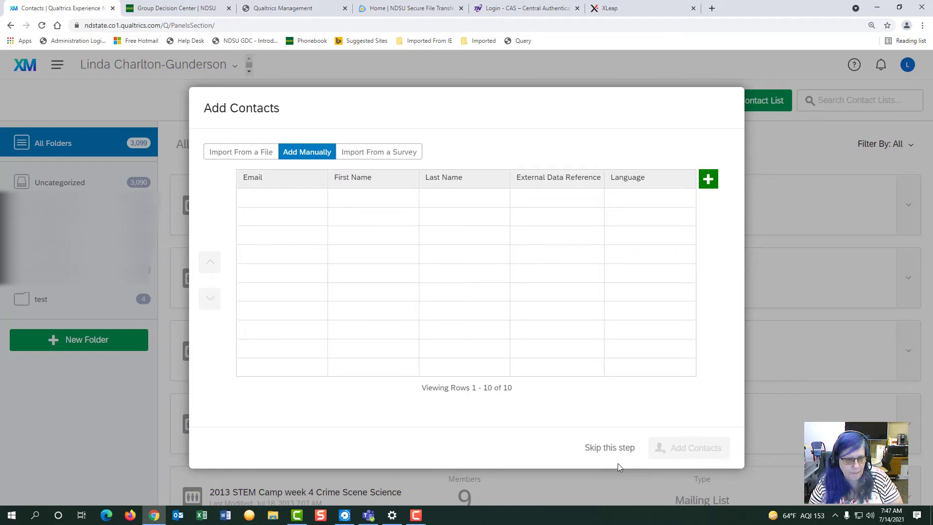
- Skip adding contacts, search projects for 'test', and compose an email for the Jul 14 survey
{"action": "left_click", "coordinate": [609, 448]}
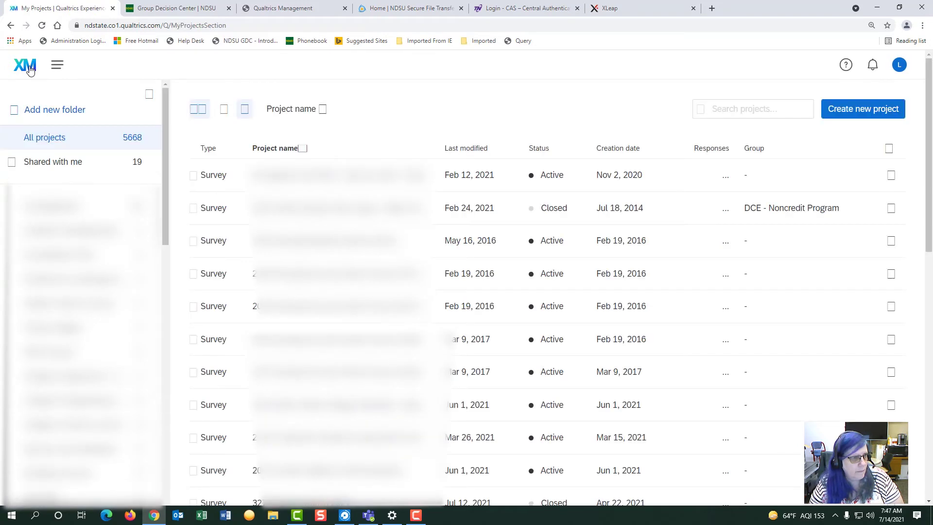
{"action": "left_click", "coordinate": [780, 107]}
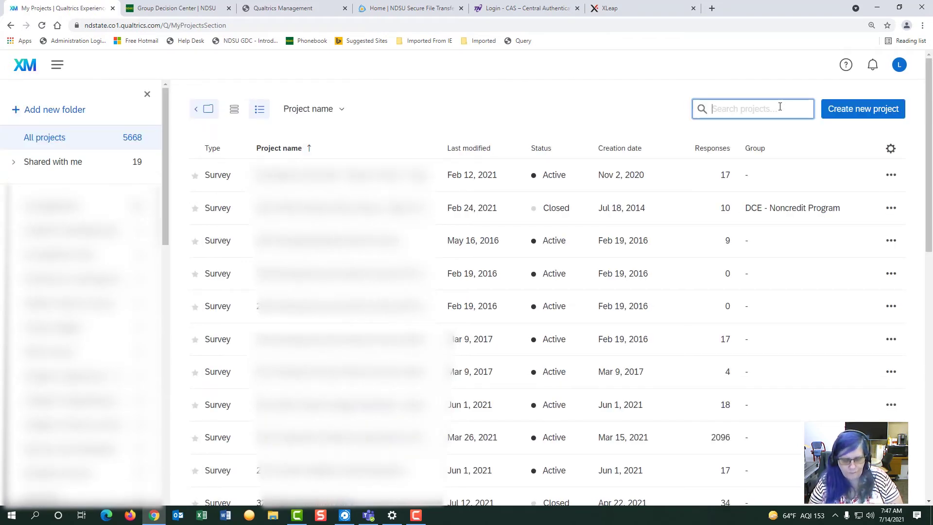
{"action": "type", "text": "test"}
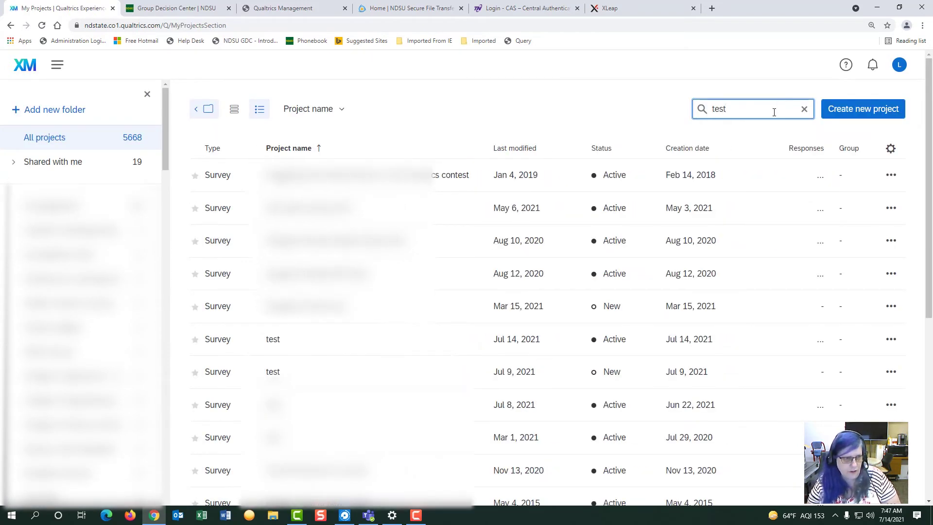
{"action": "left_click", "coordinate": [321, 346]}
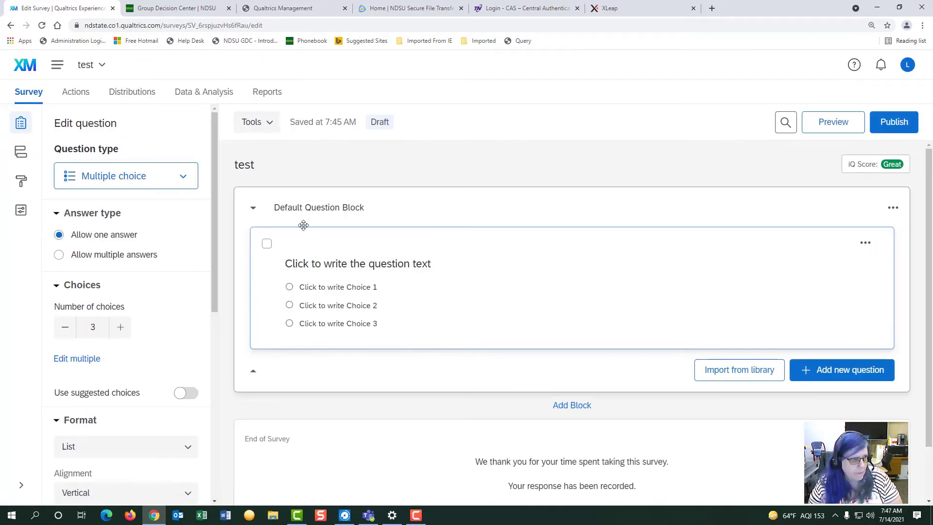
{"action": "left_click", "coordinate": [122, 100]}
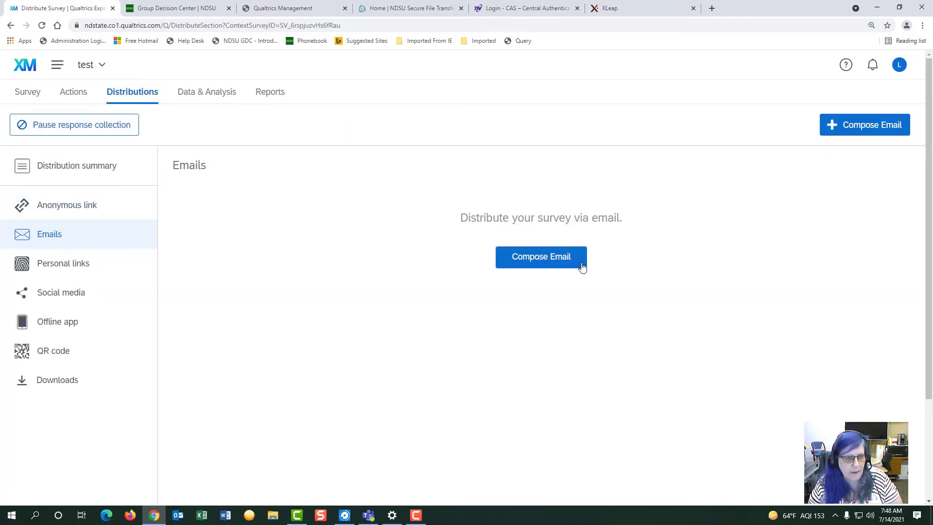
{"action": "left_click", "coordinate": [582, 266]}
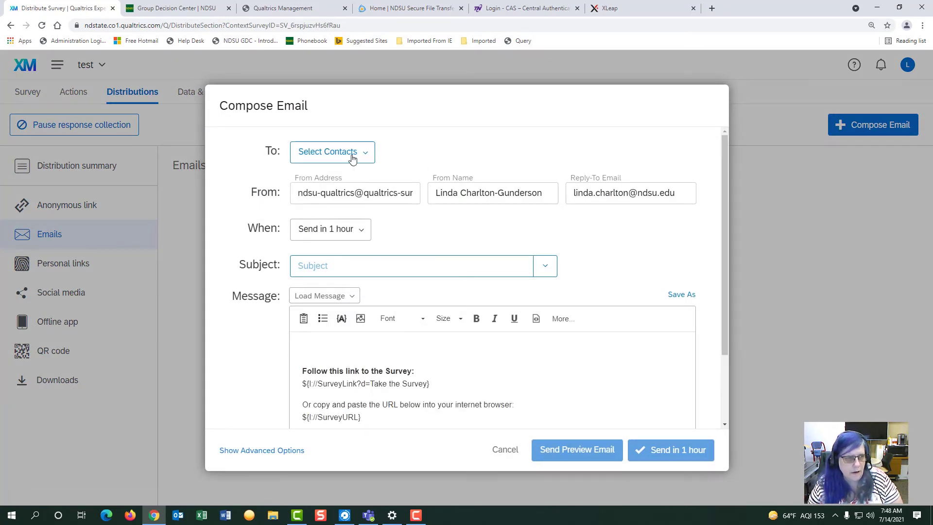
- Browse recipient contact libraries, search for 'test', and inspect the email message body
{"action": "left_click", "coordinate": [353, 153]}
{"action": "mouse_move", "coordinate": [363, 219]}
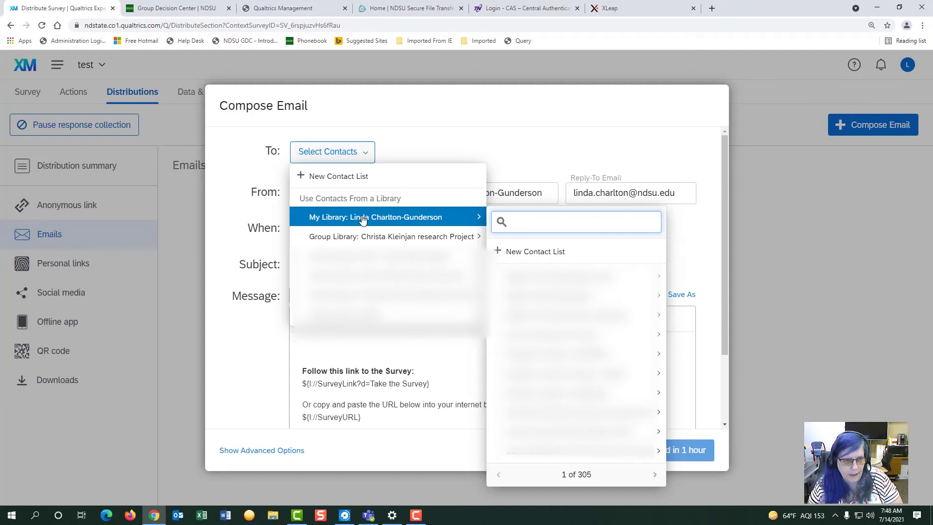
{"action": "mouse_move", "coordinate": [389, 236]}
{"action": "type", "text": "test"}
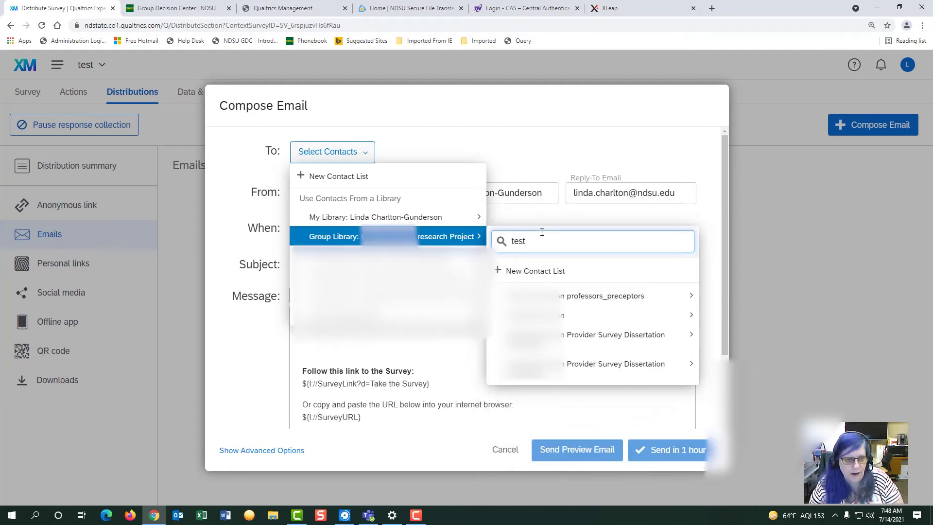
{"action": "mouse_move", "coordinate": [608, 295]}
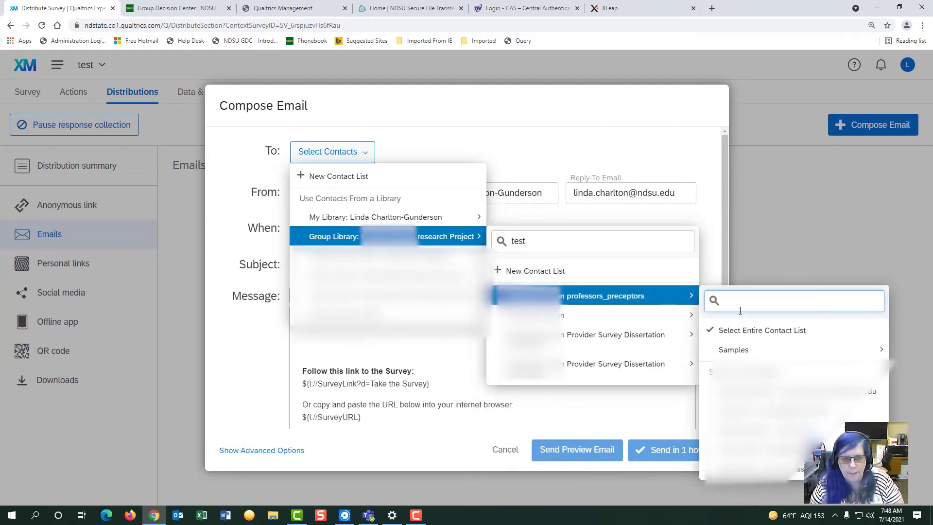
{"action": "left_click", "coordinate": [780, 332]}
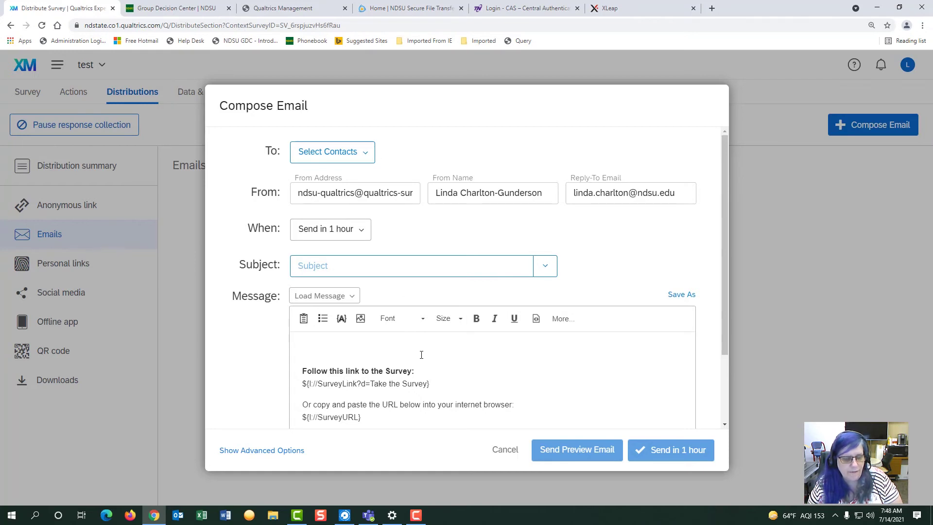
{"action": "scroll", "coordinate": [460, 354], "scroll_direction": "down", "scroll_amount": 1}
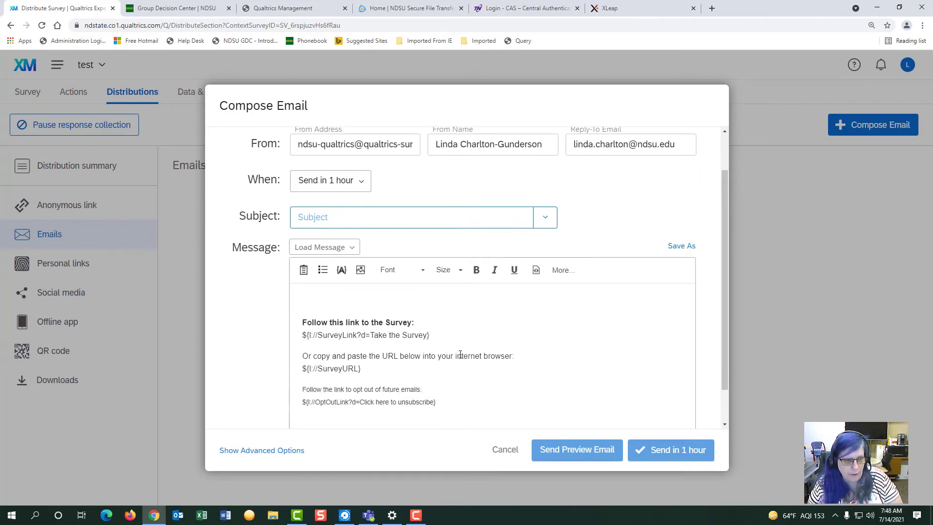
{"action": "left_click", "coordinate": [303, 323]}
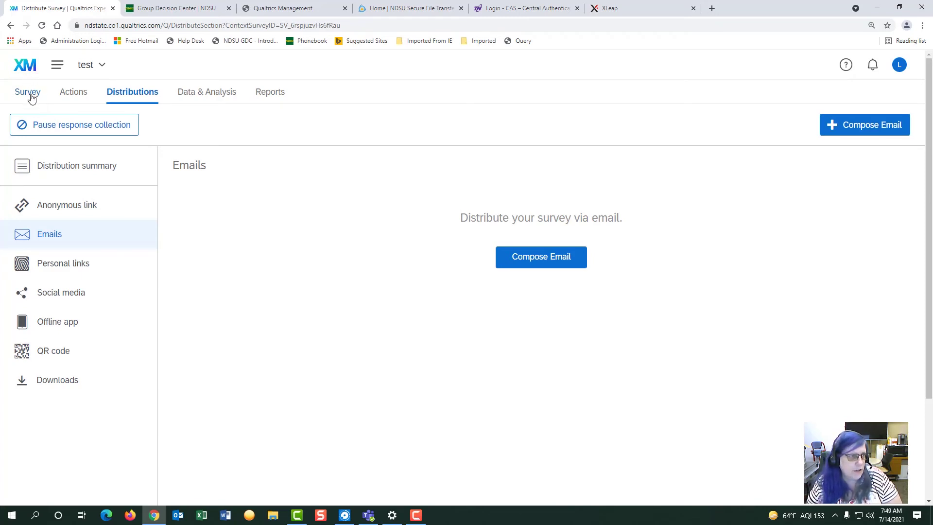
- Add an Authenticator element at the end of the survey flow
{"action": "left_click", "coordinate": [31, 98]}
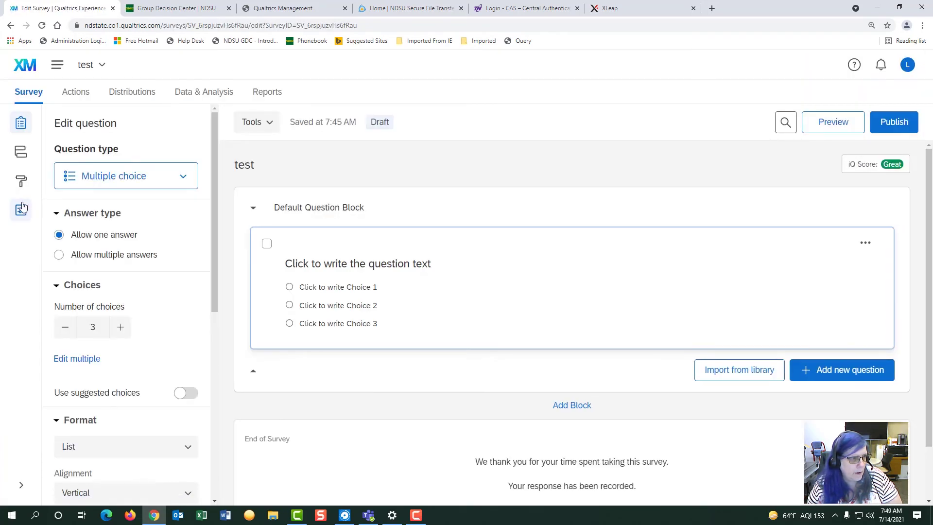
{"action": "left_click", "coordinate": [20, 153]}
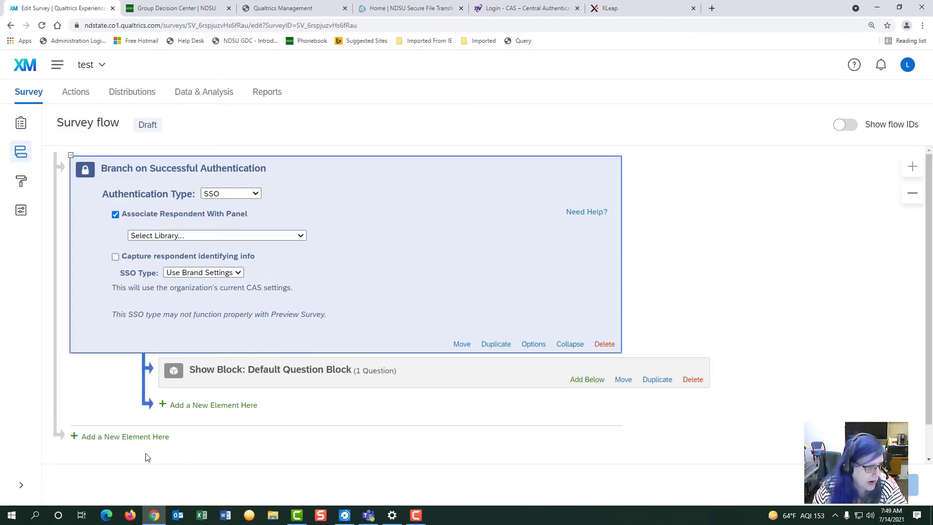
{"action": "left_click", "coordinate": [131, 438]}
{"action": "scroll", "coordinate": [139, 442], "scroll_direction": "down", "scroll_amount": 2}
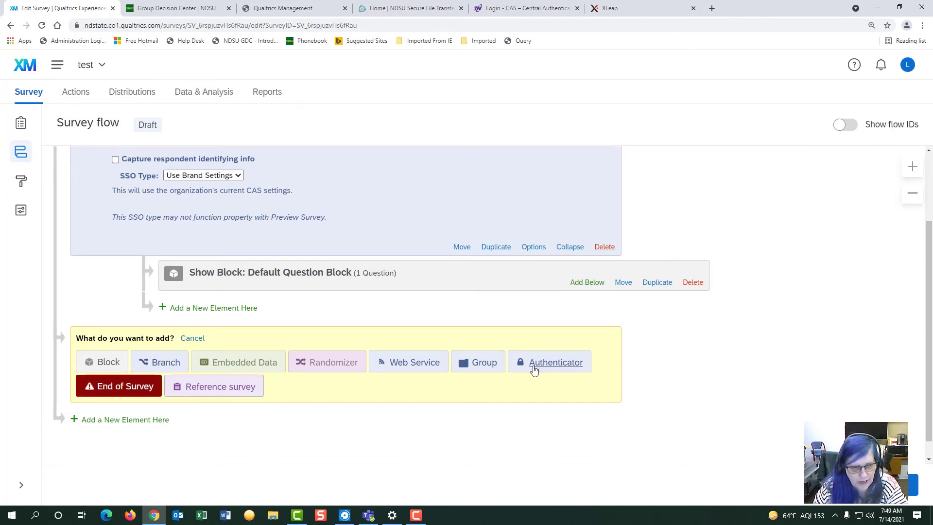
{"action": "left_click", "coordinate": [534, 369]}
- Try the SSO and Contact authentication types, picking the personal contact library
{"action": "left_click", "coordinate": [258, 366]}
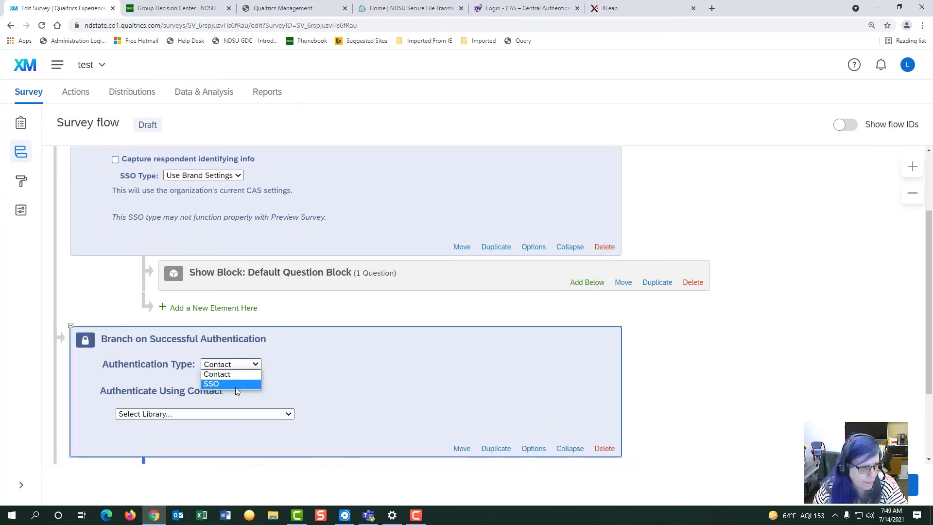
{"action": "left_click", "coordinate": [236, 386]}
{"action": "left_click", "coordinate": [257, 366]}
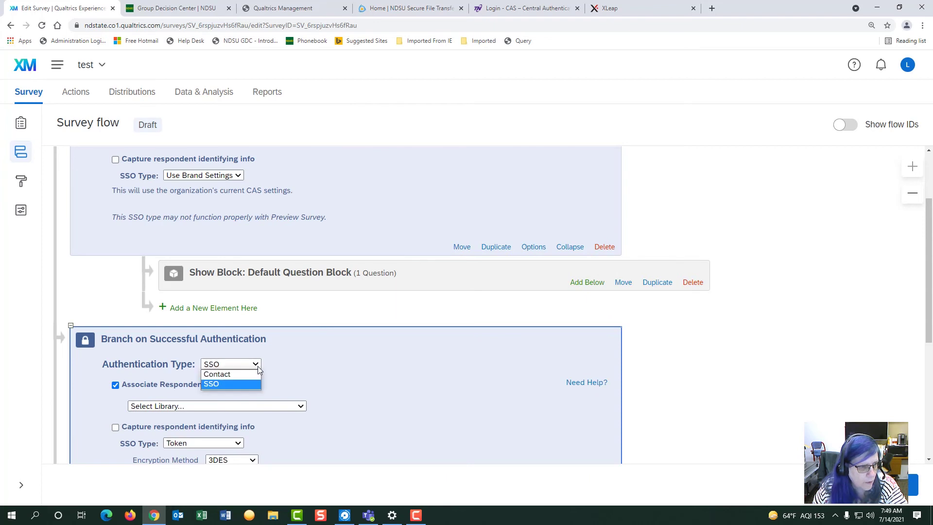
{"action": "left_click", "coordinate": [255, 375]}
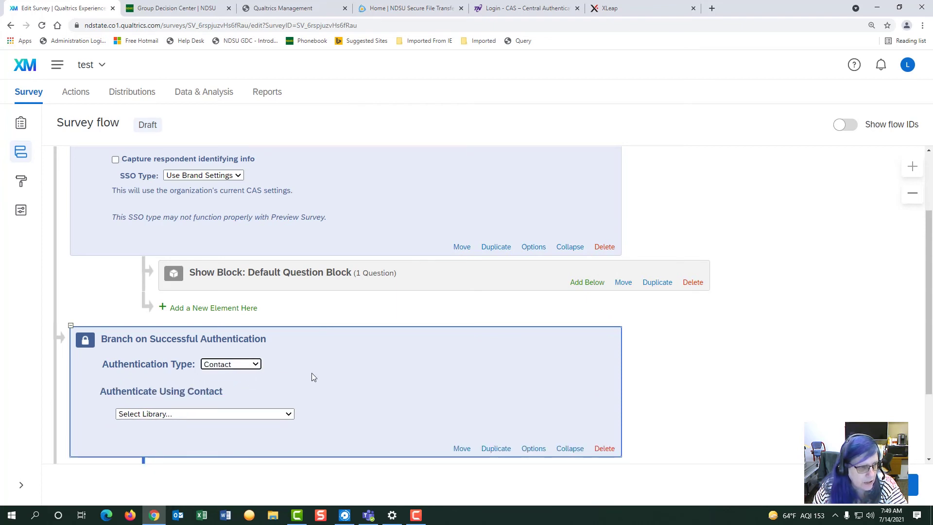
{"action": "scroll", "coordinate": [312, 372], "scroll_direction": "down", "scroll_amount": 1}
{"action": "left_click", "coordinate": [287, 365]}
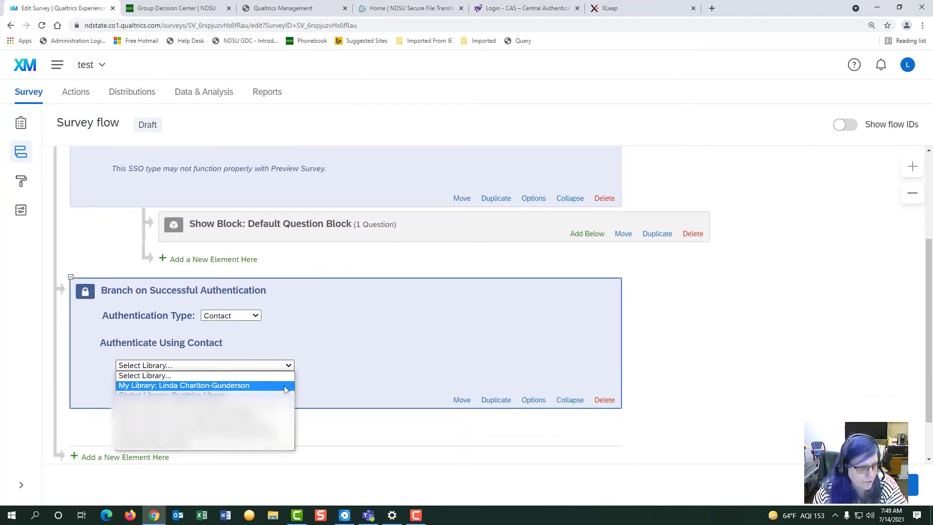
{"action": "left_click", "coordinate": [285, 386]}
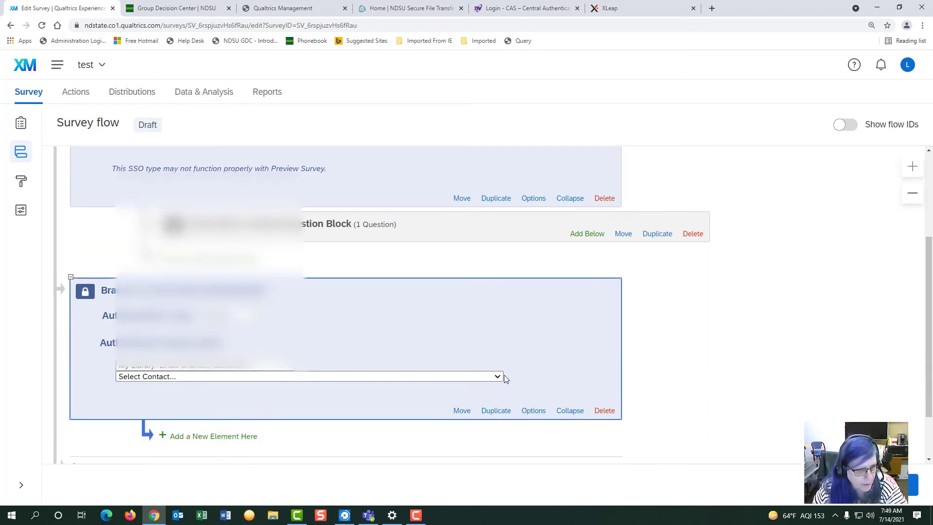
{"action": "left_click", "coordinate": [497, 378]}
{"action": "left_click", "coordinate": [538, 370]}
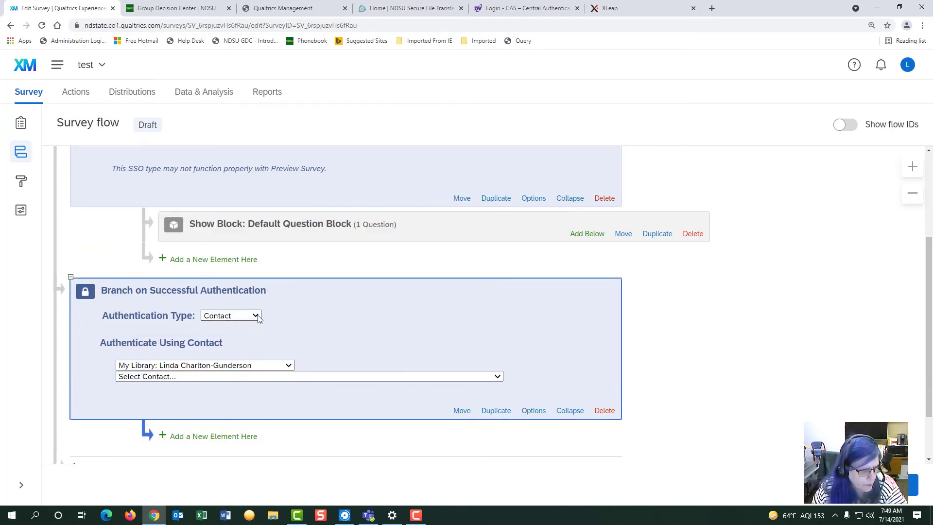
{"action": "left_click", "coordinate": [231, 316]}
- Set the authenticator to SSO with the personal library and SSO Type 'Use Brand Settings'
{"action": "left_click", "coordinate": [243, 335]}
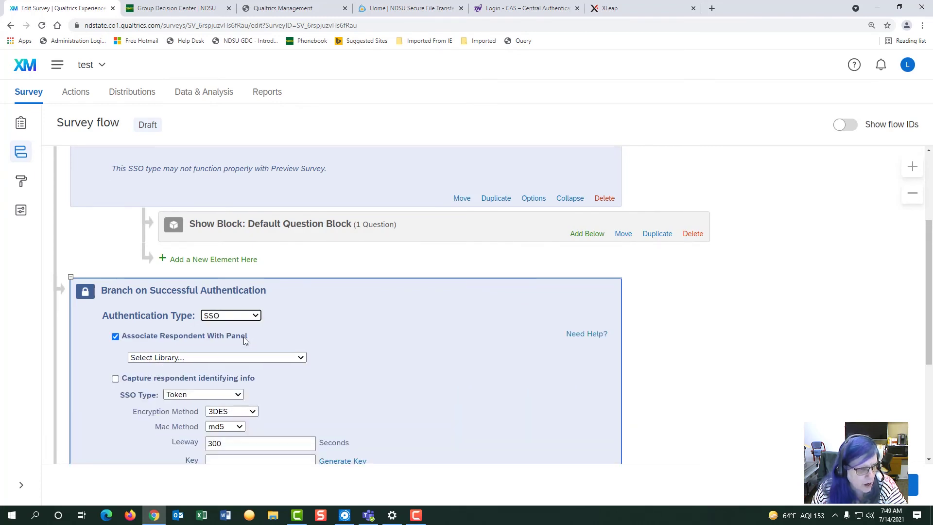
{"action": "left_click", "coordinate": [300, 359]}
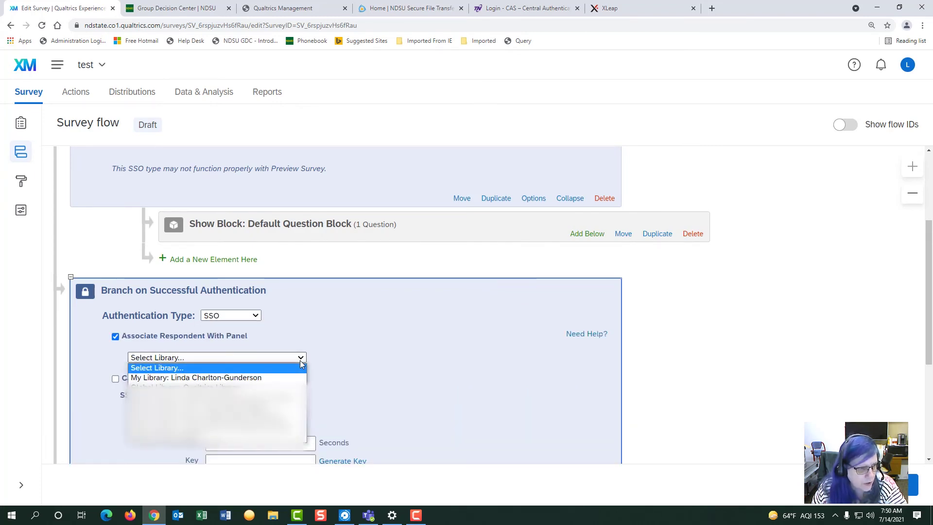
{"action": "left_click", "coordinate": [281, 381]}
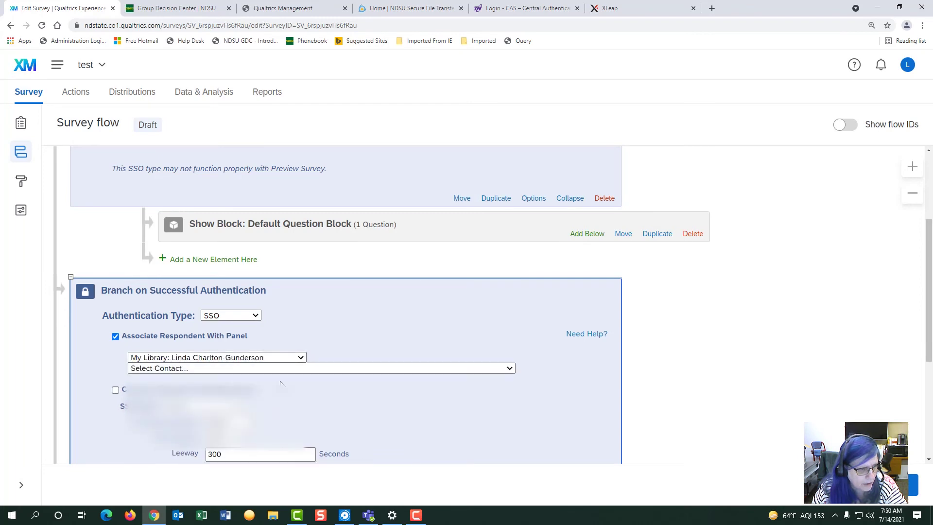
{"action": "scroll", "coordinate": [479, 387], "scroll_direction": "down", "scroll_amount": 1}
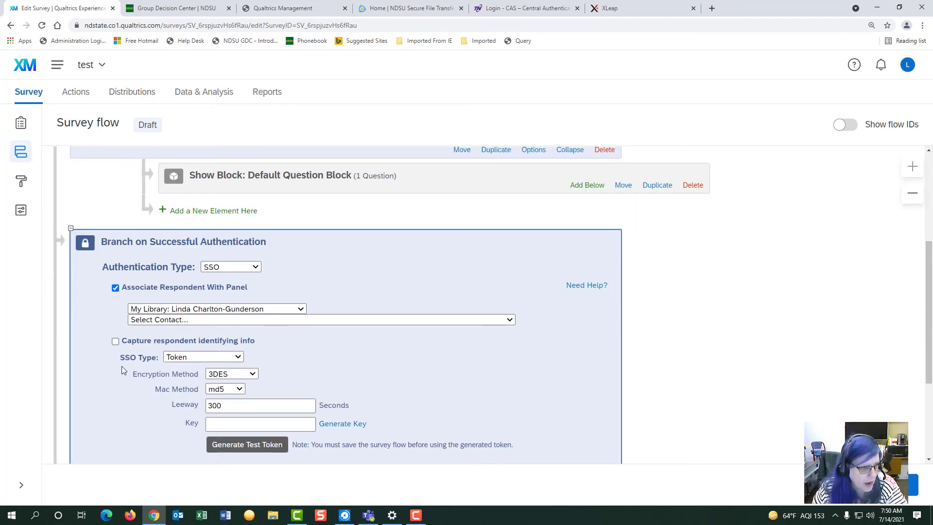
{"action": "left_click", "coordinate": [238, 357]}
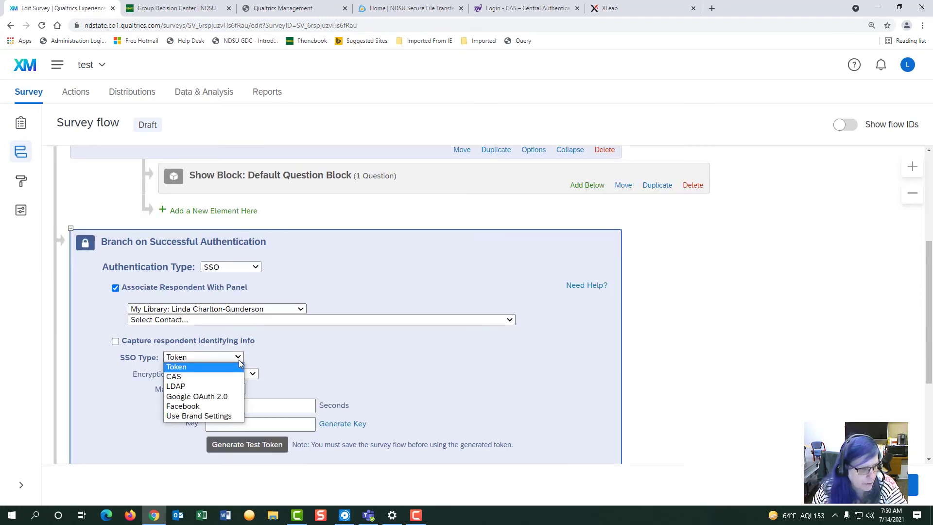
{"action": "left_click", "coordinate": [233, 417]}
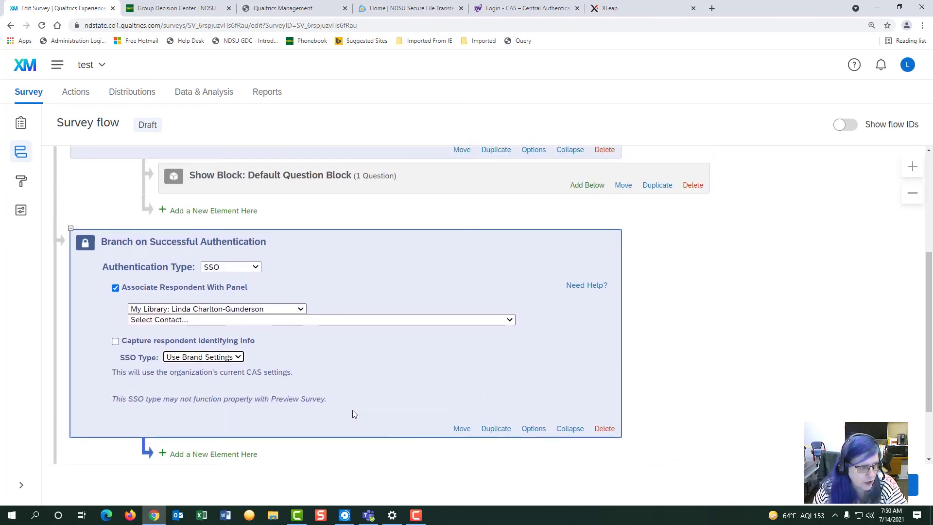
- Move the Default Question Block beneath the authenticator
{"action": "left_click", "coordinate": [372, 180]}
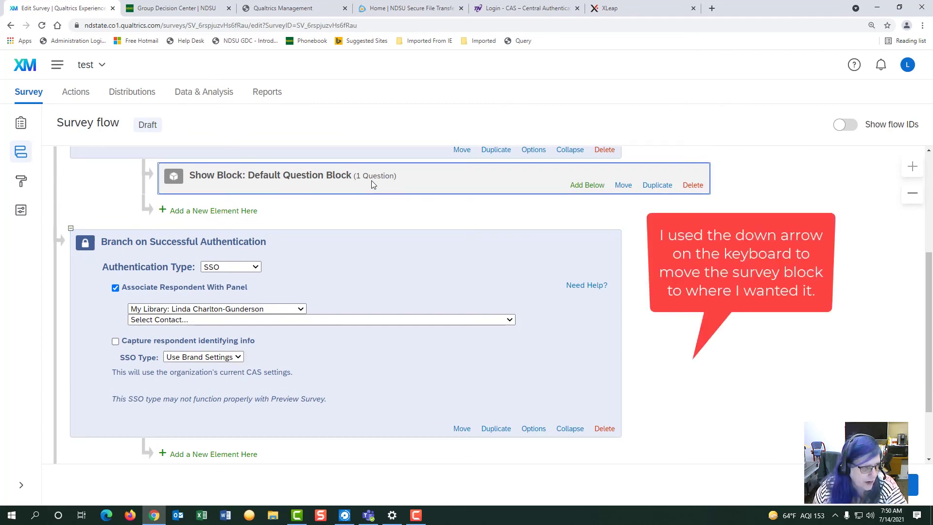
{"action": "key", "text": "Down"}
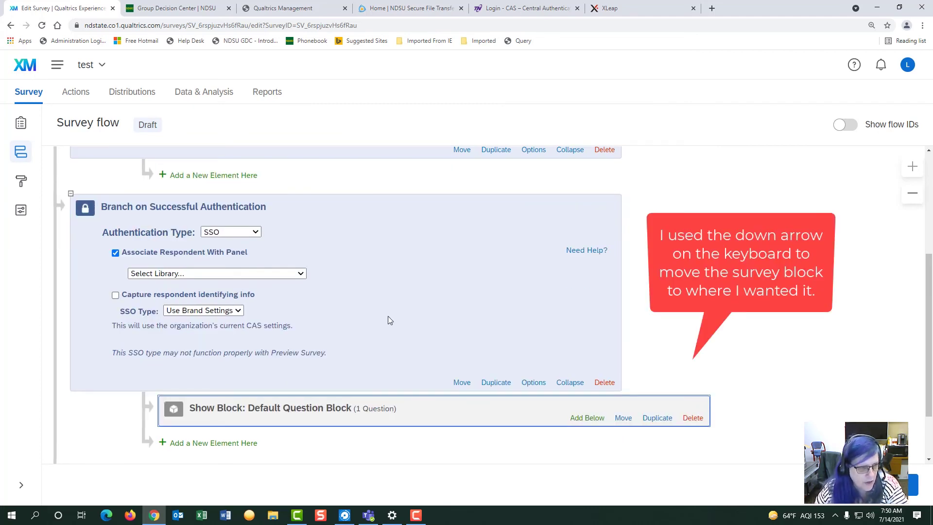
{"action": "scroll", "coordinate": [400, 273], "scroll_direction": "down", "scroll_amount": 1}
- Delete the upper original authenticator so only the SSO authenticator gates the Default Question Block
{"action": "scroll", "coordinate": [401, 274], "scroll_direction": "up", "scroll_amount": 3}
{"action": "left_click", "coordinate": [406, 208]}
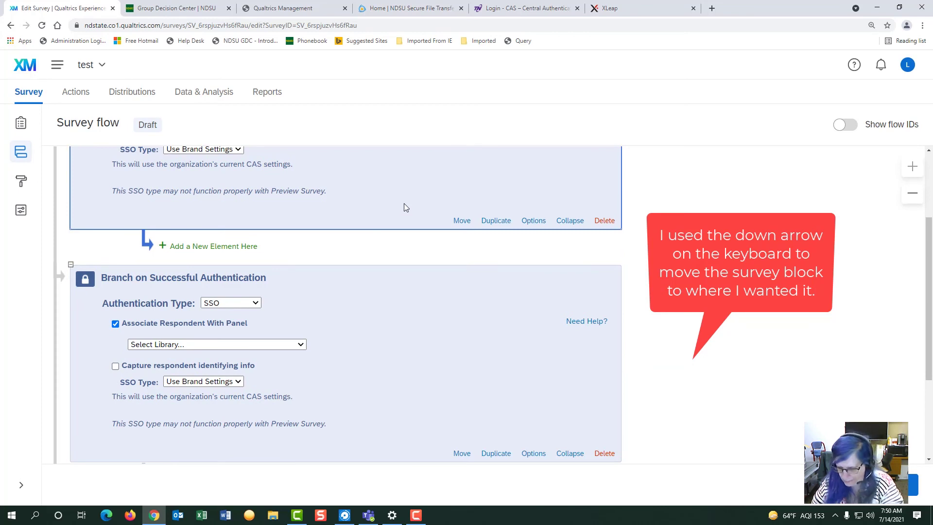
{"action": "left_click", "coordinate": [604, 221]}
{"action": "left_click", "coordinate": [596, 321]}
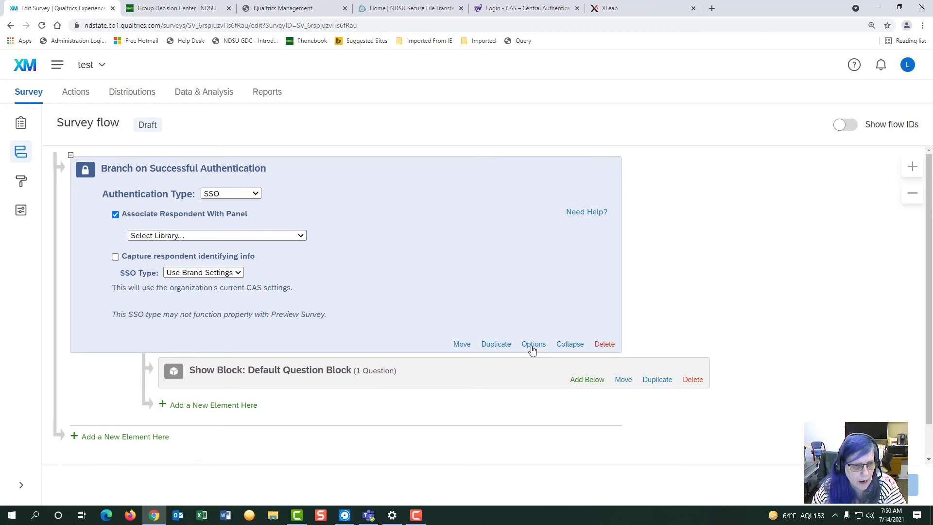
{"action": "left_click", "coordinate": [533, 344]}
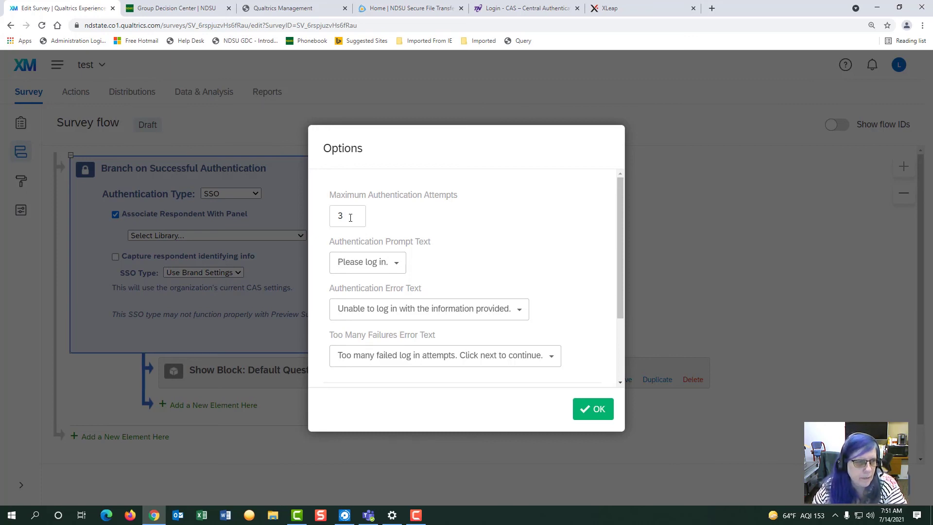
{"action": "left_click", "coordinate": [602, 413]}
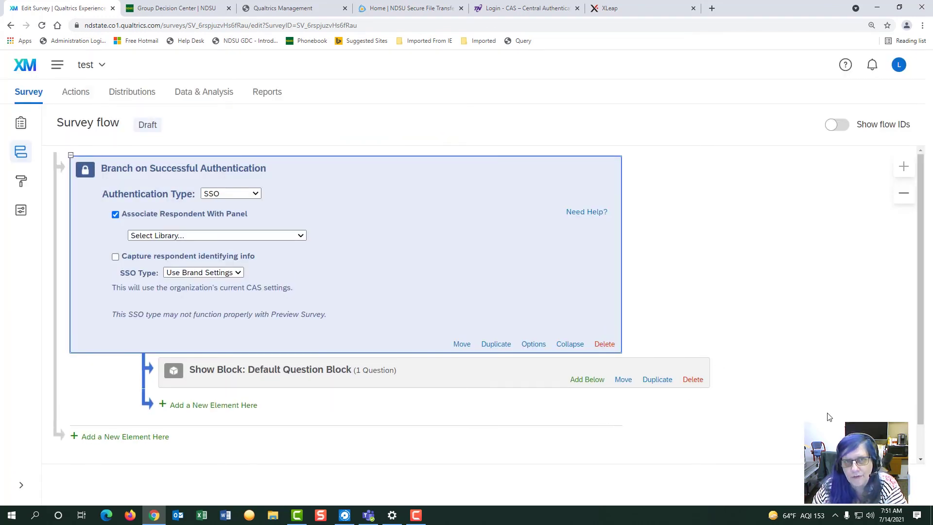